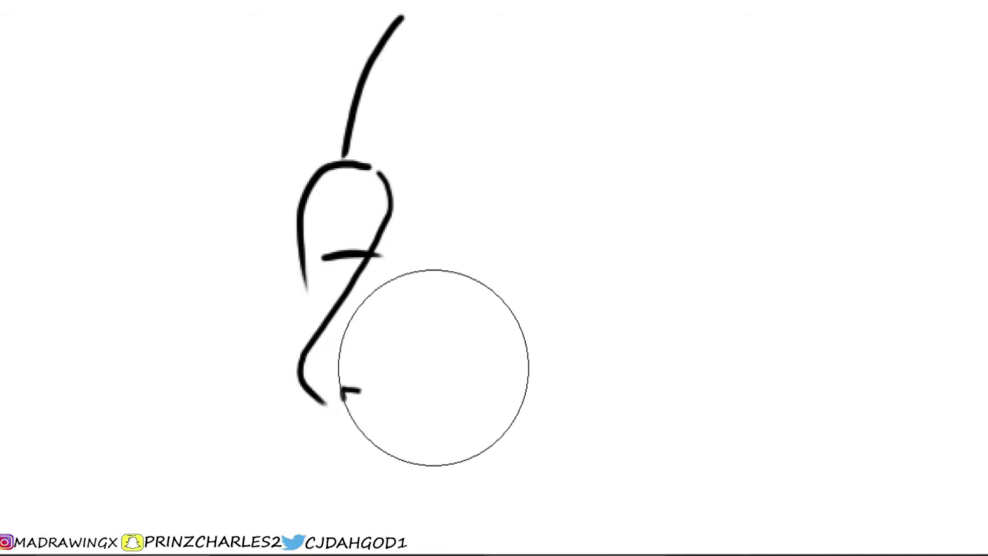
Step: Erase the small stray tick mark at the bottom of the head sketch
drag(390, 403, 348, 393)
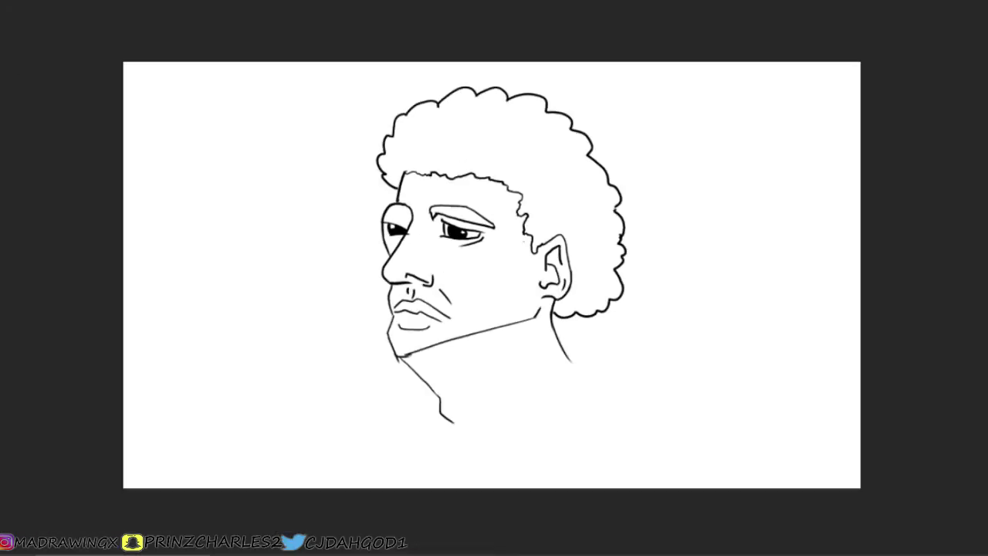
Step: Scale down the afro head, move it to the canvas's left side, and deselect
drag(607, 81, 721, 450)
key(ctrl+t)
drag(721, 69, 642, 142)
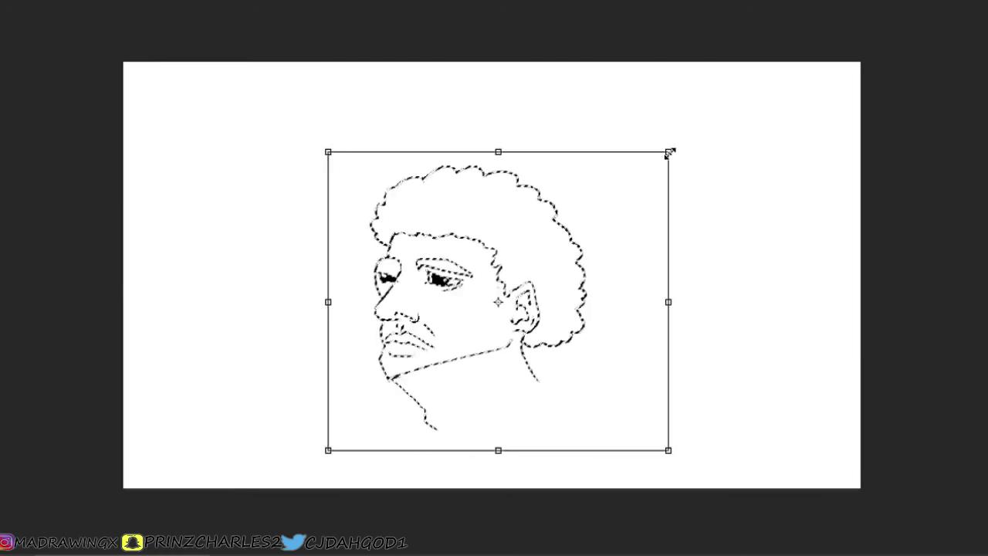
drag(471, 289, 297, 277)
drag(471, 131, 481, 121)
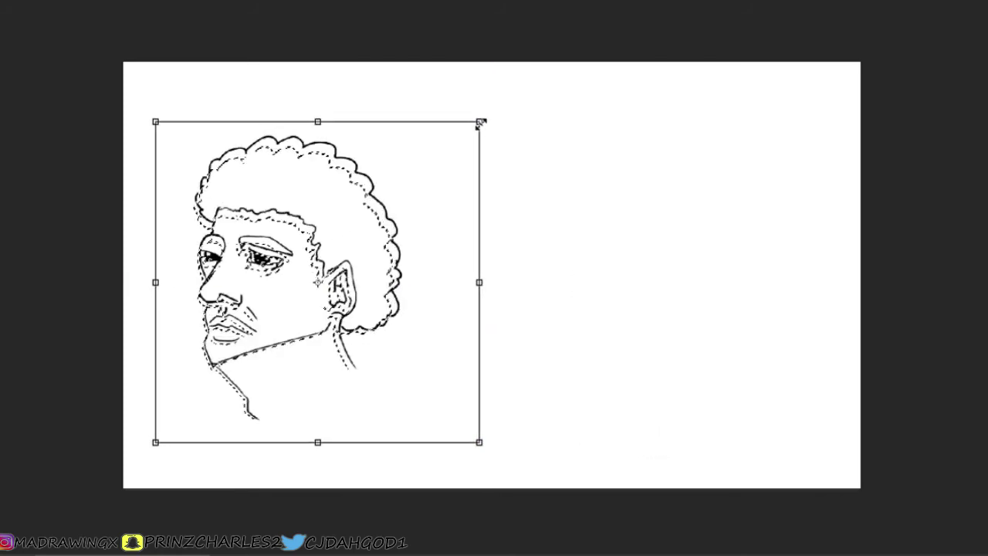
key(Return)
key(ctrl+d)
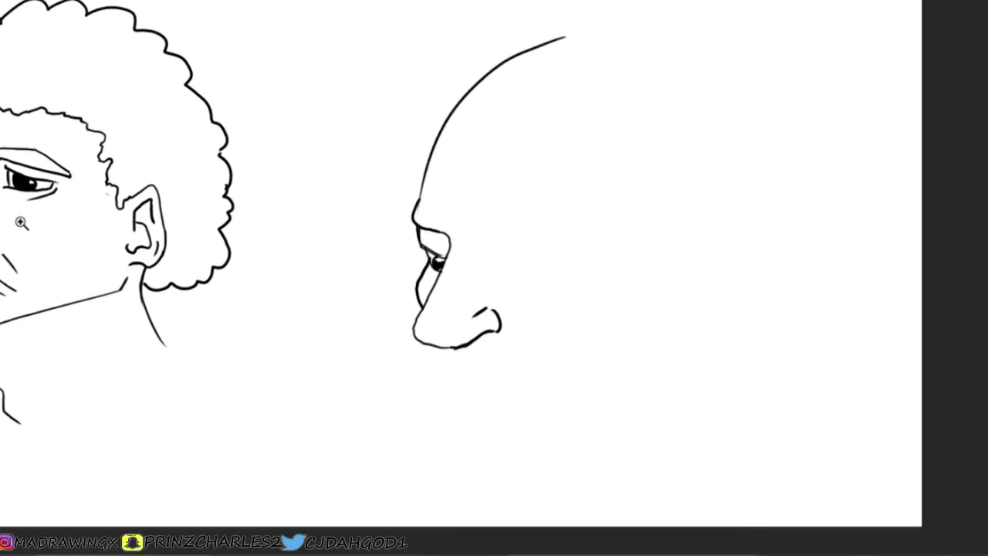
Step: Brush the mouth lines below the nose and the brow line on the second face
mouse_move(446, 348)
mouse_down()
mouse_move(452, 364)
mouse_move(546, 384)
mouse_up()
mouse_move(457, 366)
mouse_down()
mouse_move(475, 388)
mouse_move(465, 409)
mouse_move(500, 429)
mouse_move(632, 339)
mouse_move(512, 440)
mouse_move(655, 376)
mouse_up()
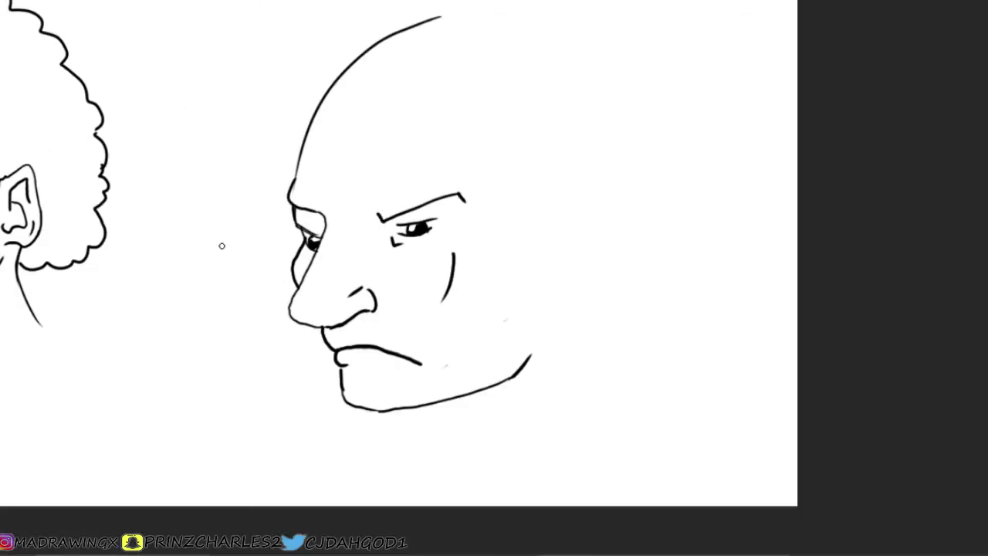
drag(330, 116, 439, 118)
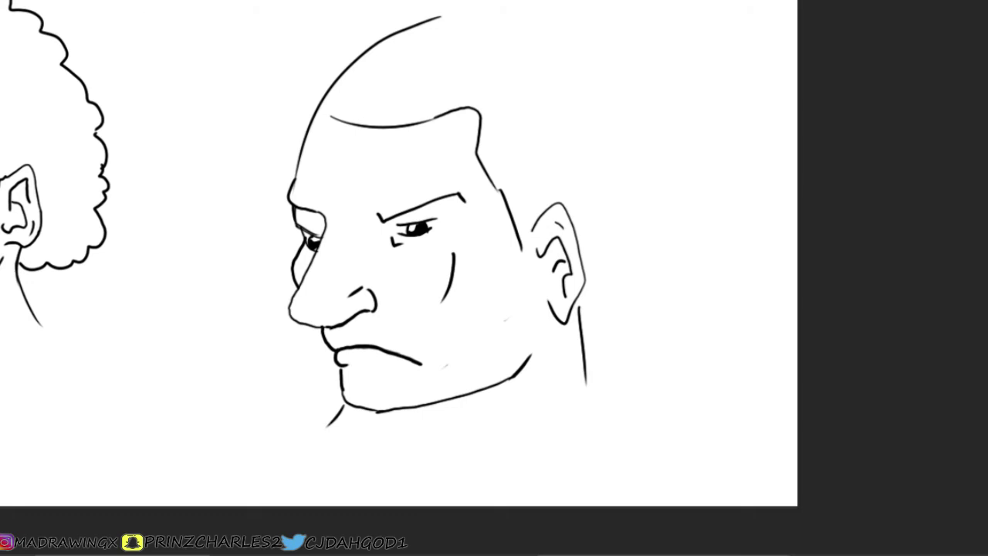
Step: Redraw the cheek line, discard a trial hairline extension, and add a short top-left curve
key(ctrl+z)
mouse_move(495, 187)
mouse_down()
mouse_move(514, 242)
mouse_move(537, 231)
mouse_up()
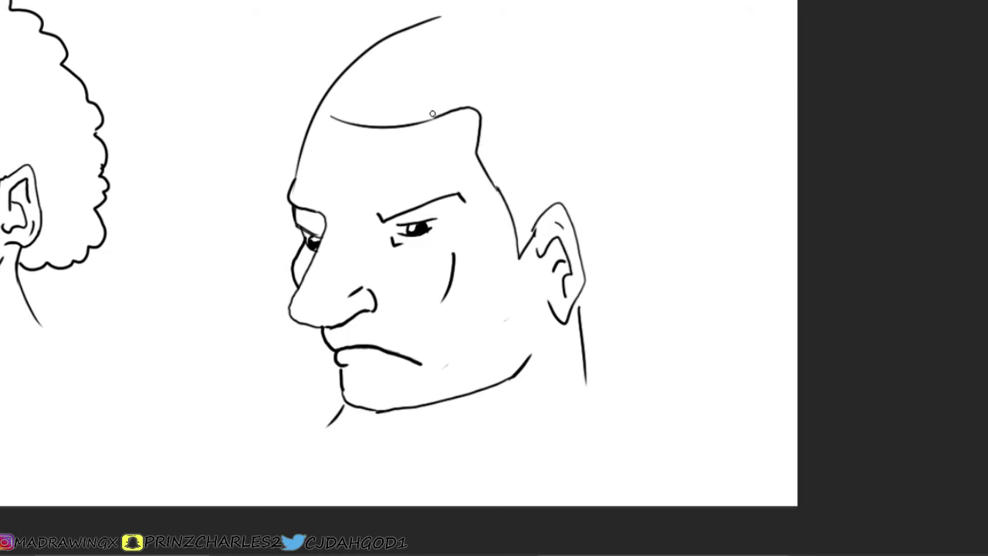
drag(332, 116, 328, 114)
key(ctrl+z)
key(ctrl+z)
drag(317, 101, 325, 88)
Step: Erase the bald skull curve above the second head's hairline
mouse_move(450, 46)
mouse_down()
mouse_move(410, 38)
mouse_move(320, 104)
mouse_up()
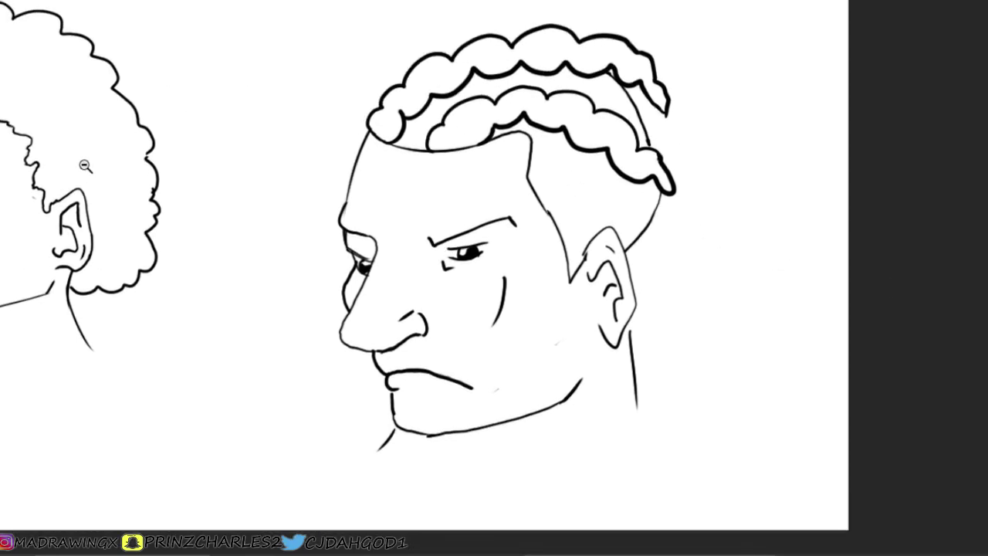
scroll(390, 168, down, 1)
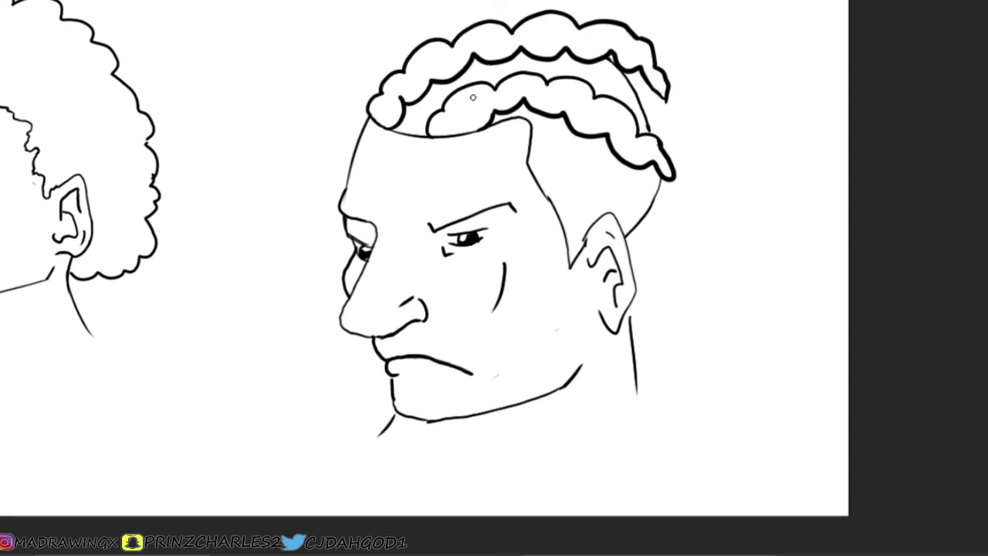
Step: Thicken the braid outlines and add small curls inside the upper, lower and leftmost braids
drag(415, 69, 451, 46)
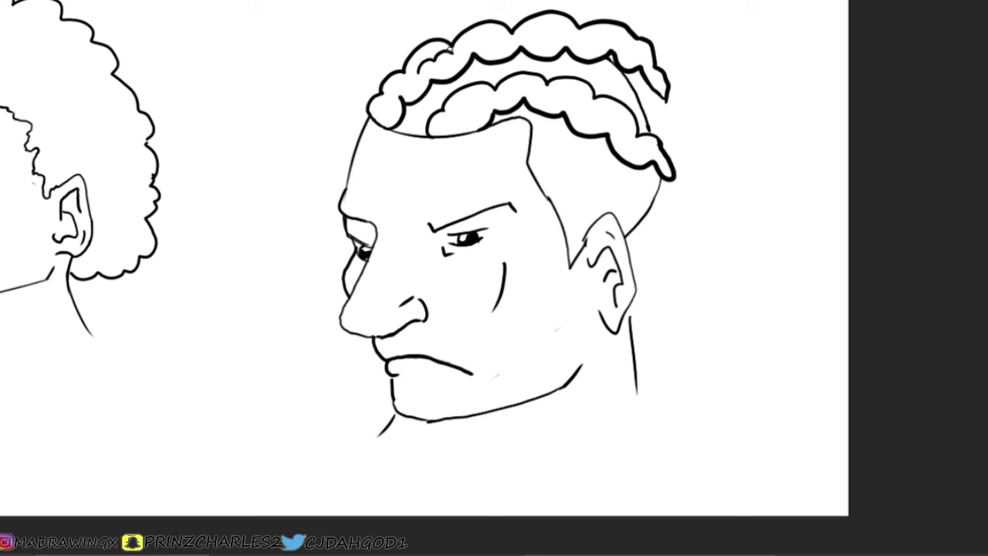
drag(534, 31, 573, 29)
drag(457, 128, 483, 99)
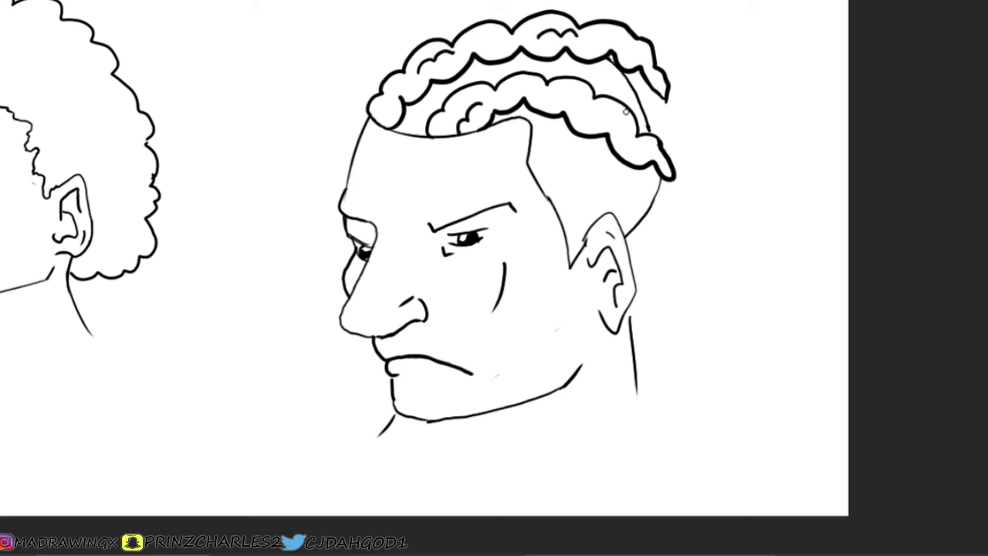
mouse_move(610, 125)
mouse_down()
mouse_move(618, 113)
mouse_move(624, 139)
mouse_up()
drag(605, 37, 640, 49)
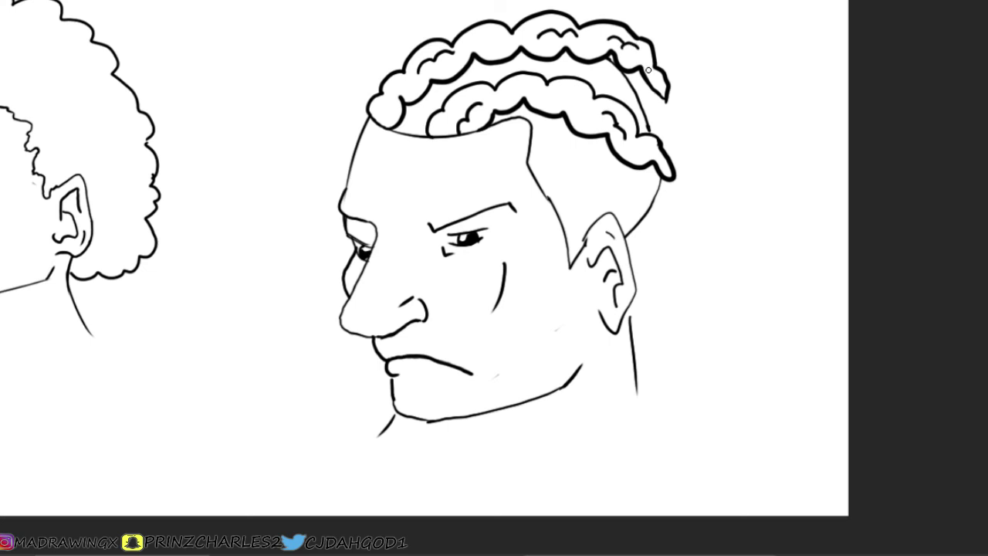
mouse_move(383, 115)
mouse_down()
mouse_move(383, 104)
mouse_move(387, 112)
mouse_up()
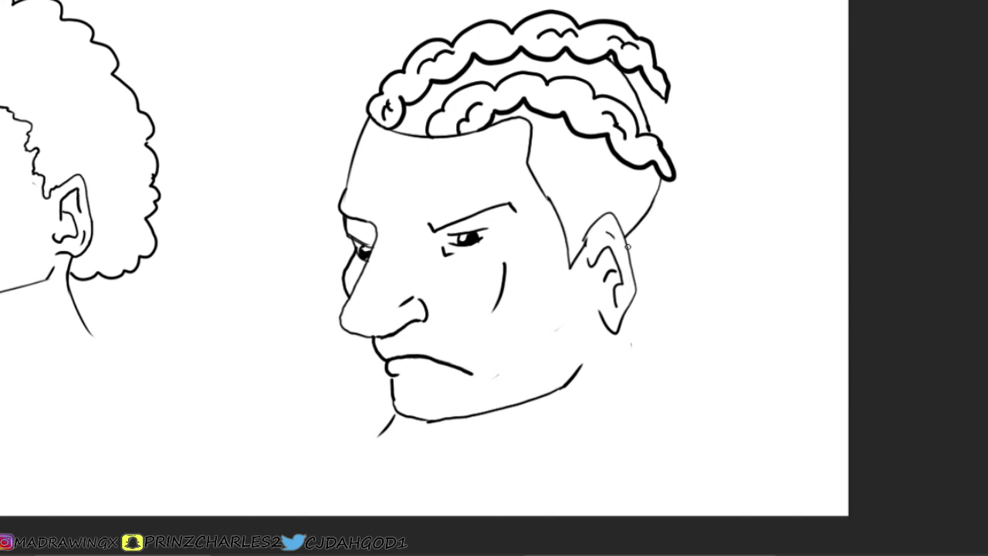
Step: Draw the neck line behind the second head's ear, replacing a discarded stray stroke
drag(633, 236, 636, 251)
key(ctrl+z)
drag(625, 238, 662, 308)
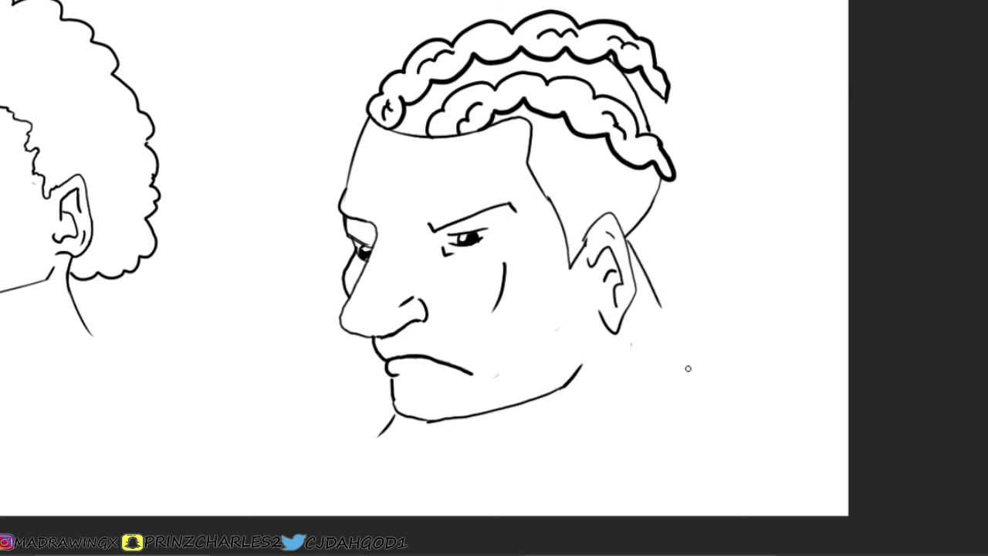